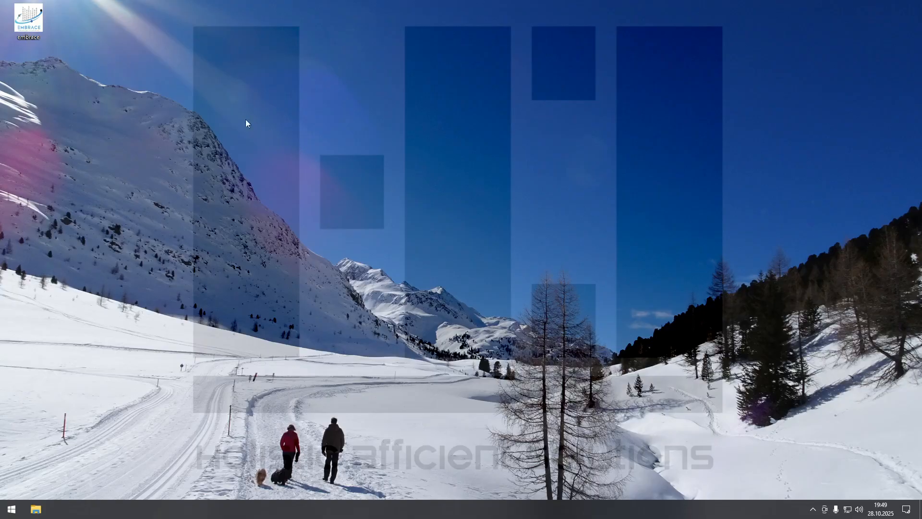
- Open H3O Embrace and add fields to the unnamed table until its record has three data fields
double_click(29, 28)
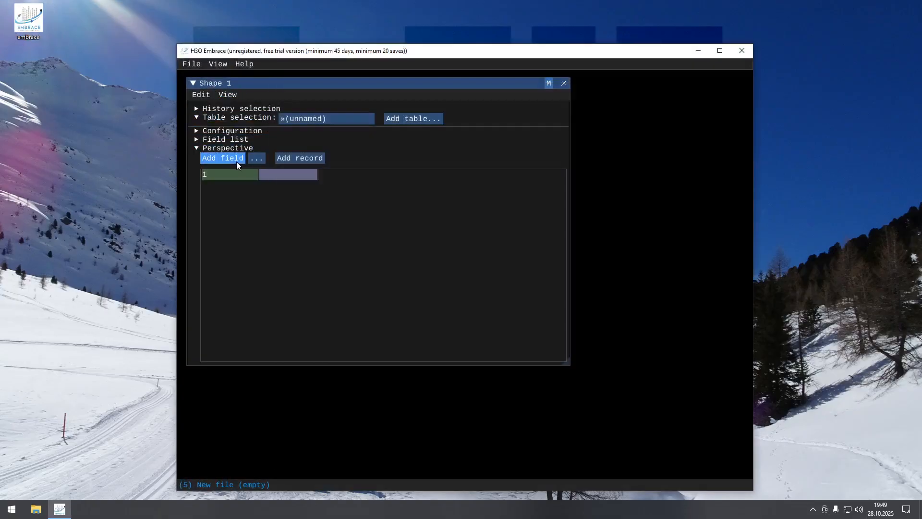
click(236, 161)
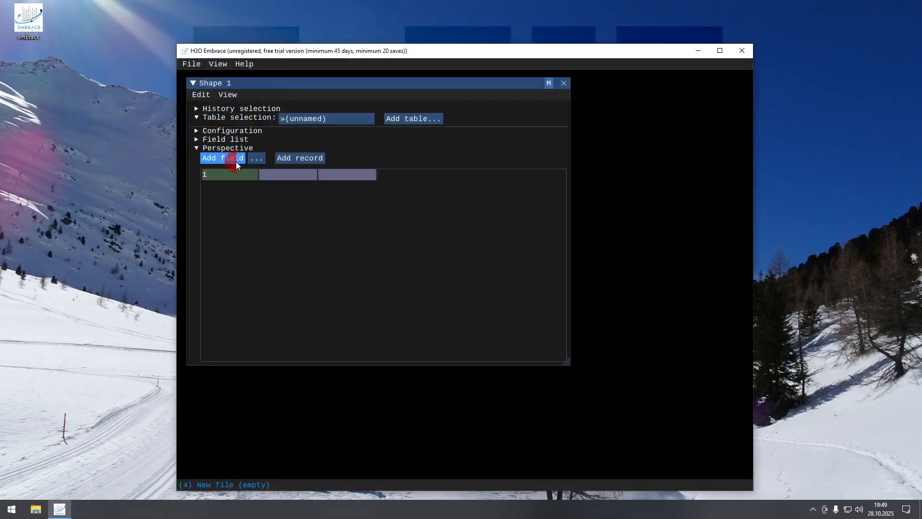
click(233, 161)
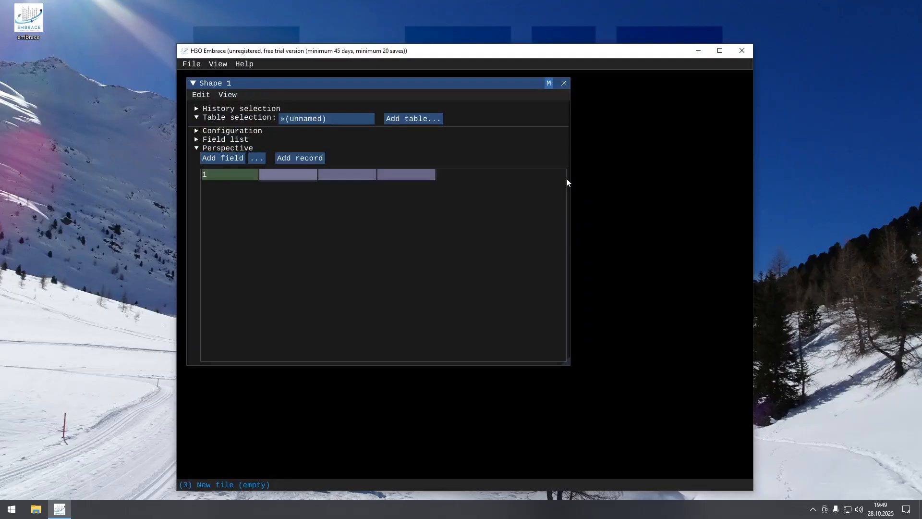
- Fill the first two records with a first name each, quarters Q1 and Q2, and the value 100, and enter the third record's first name
text(Wanda)
key(Tab)
text(Q1)
key(Tab)
text(100)
key(ctrl+Return)
- Complete the third record with Q1 and 100, and add three more people with quarters Q3, Q4 and Q1 at 100 each
key(Tab)
key(Tab)
text(Melanie)
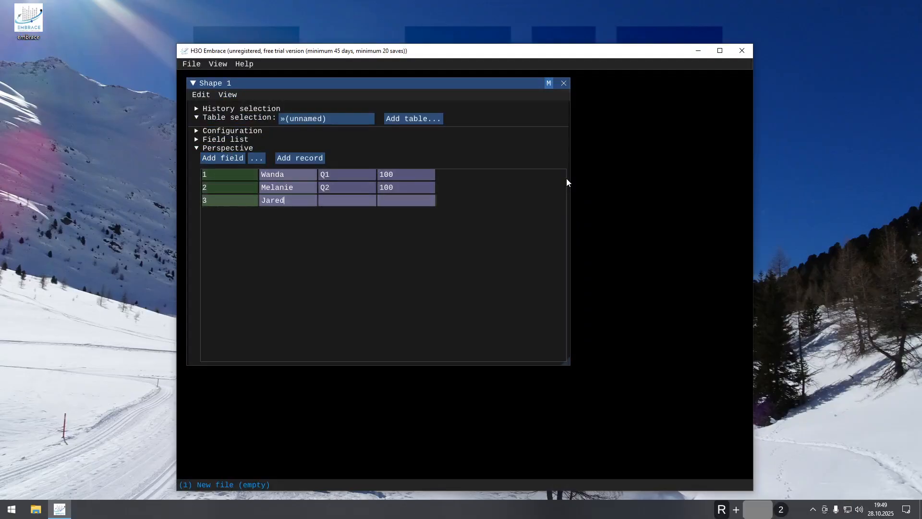
key(Tab)
text(Jezelia)
key(Tab)
text(Q3)
key(Tab)
text(100)
key(ctrl+r)
key(Tab)
key(Tab)
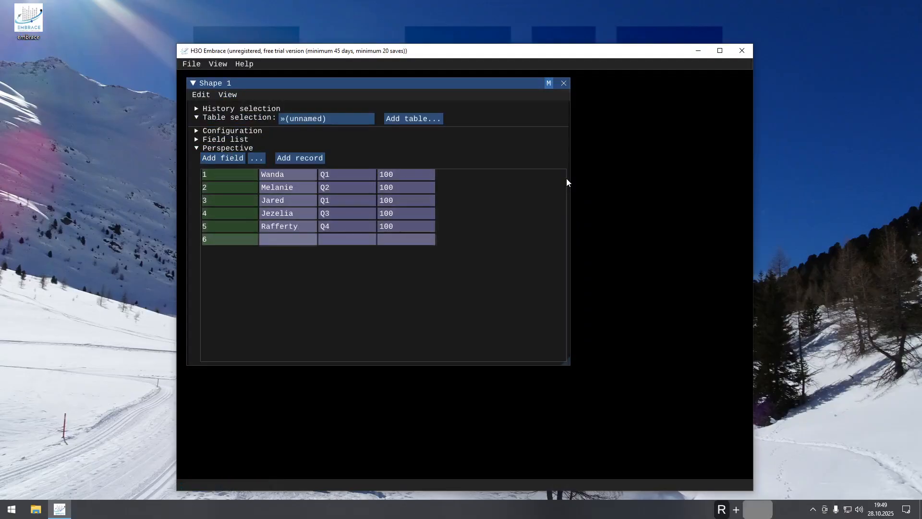
- Add a seventh record containing Name, Quarter and Allocation, and take the table's field names from it
key(Tab)
key(Tab)
text(Name)
key(Tab)
text(Quarter)
key(Tab)
text(Allocation)
key(ctrl+r)
key(Tab)
key(Tab)
key(Delete)
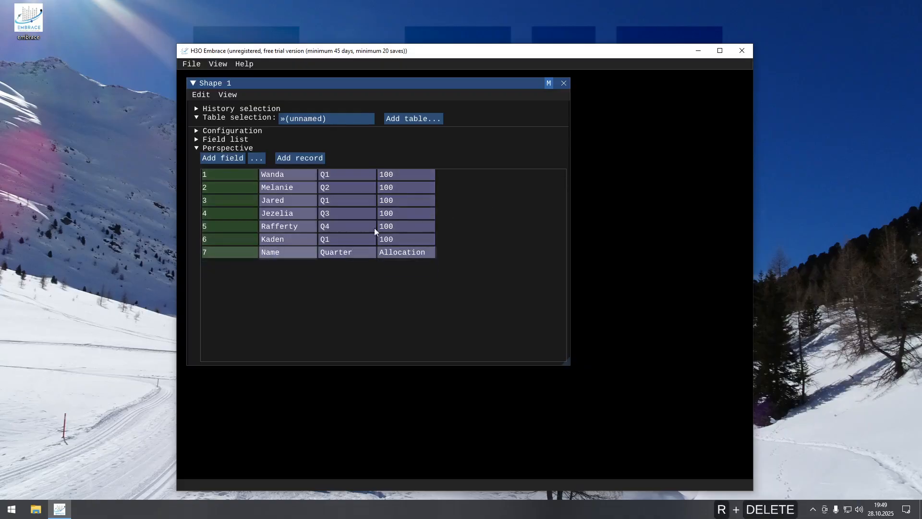
right_click(277, 252)
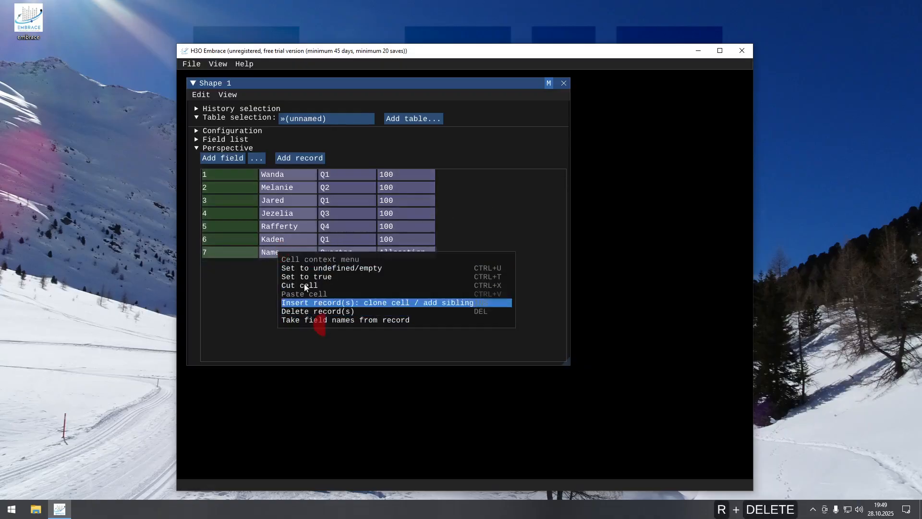
click(321, 320)
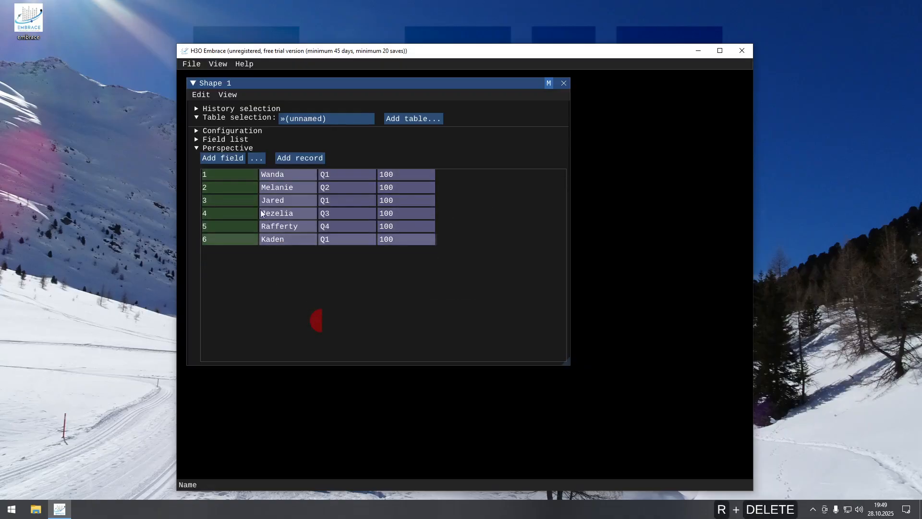
- Show the table configuration in a maximized window and open Associate / Dissociate fields for the unnamed table, placing the dialog below the table
click(206, 130)
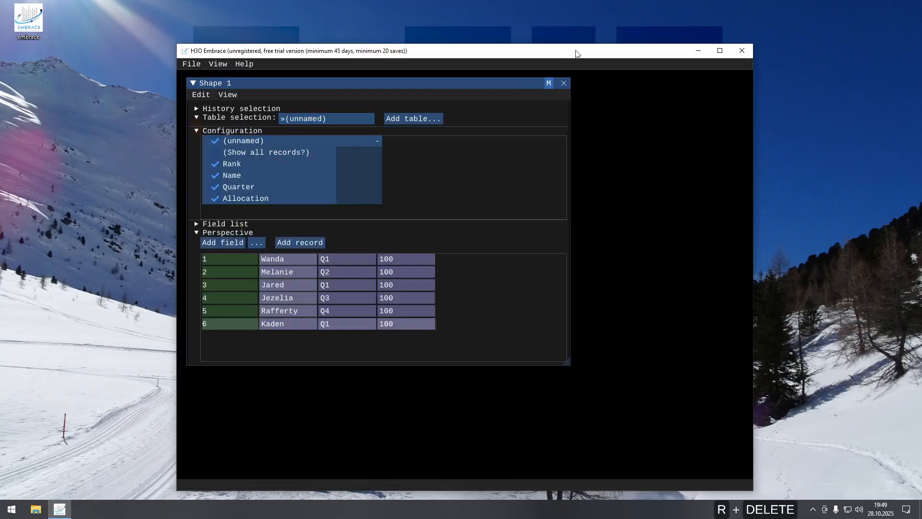
double_click(576, 51)
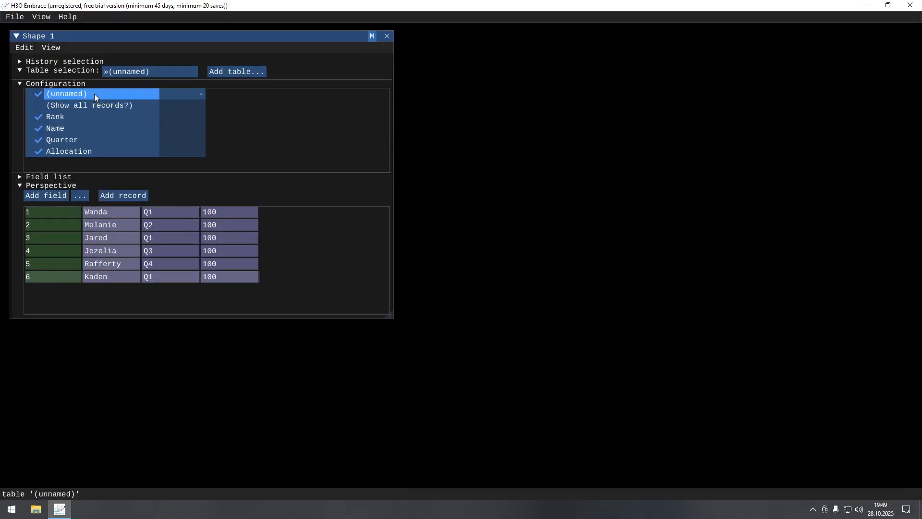
right_click(67, 94)
click(100, 126)
drag(181, 47, 184, 339)
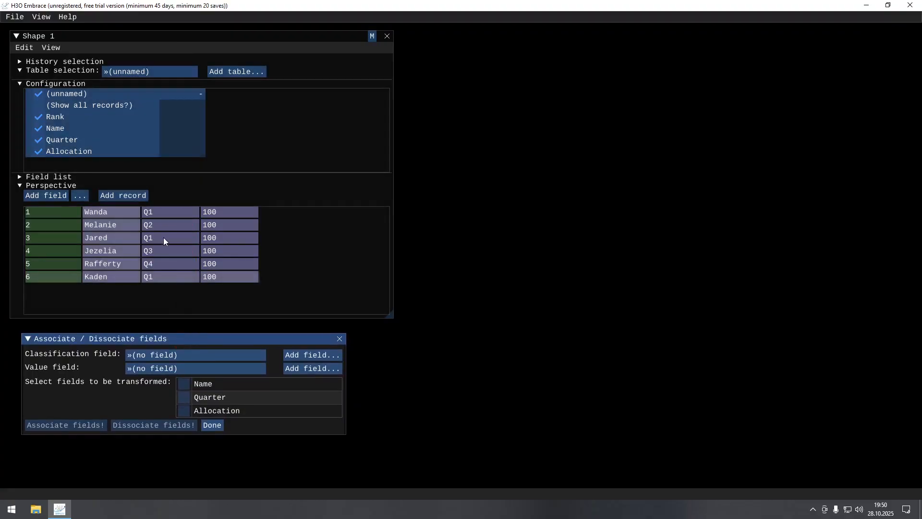
- Dissociate the table's fields using Quarter as the classification field and Allocation as the value field
click(174, 355)
click(168, 413)
click(177, 371)
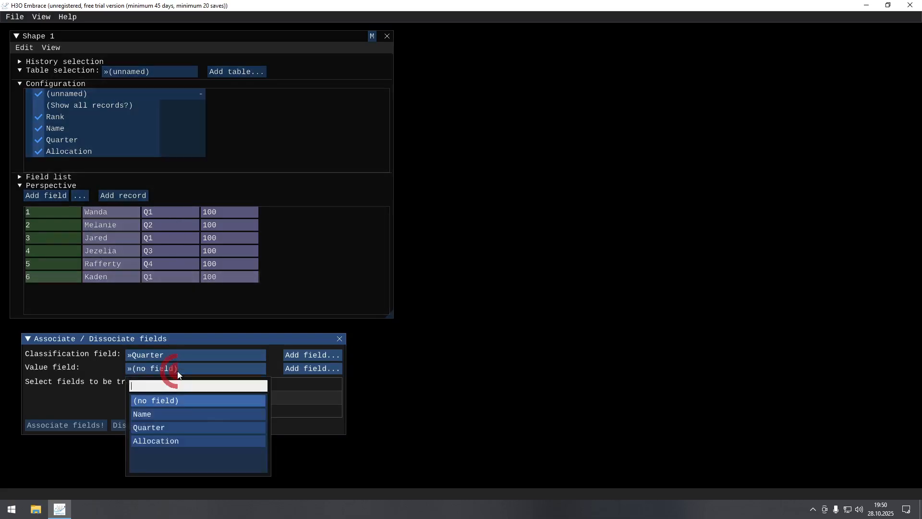
click(170, 442)
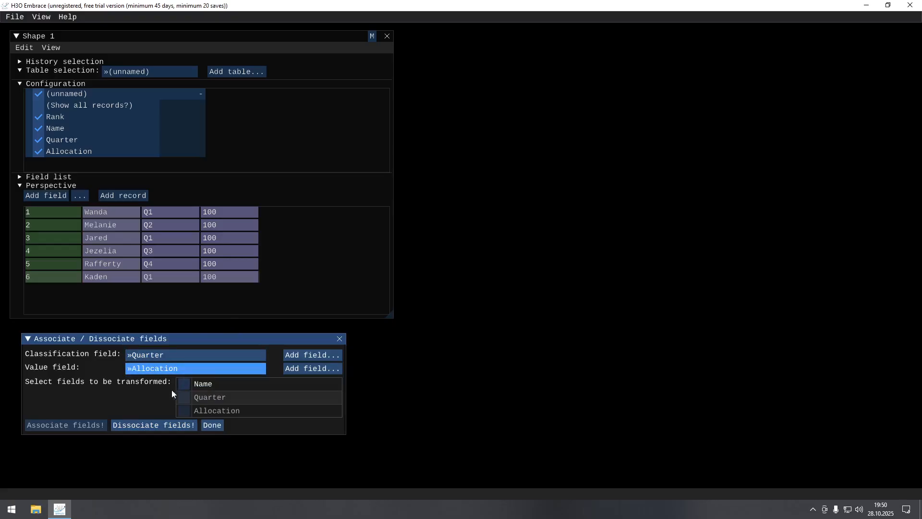
click(163, 426)
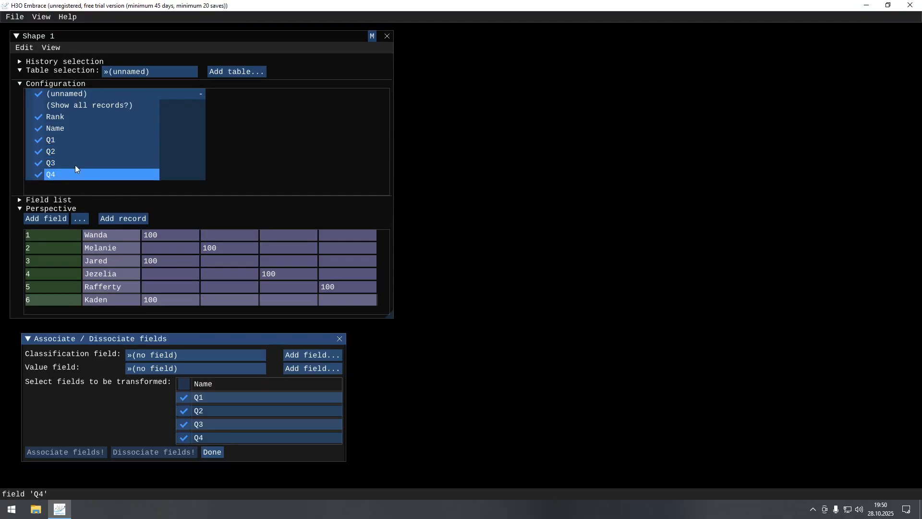
- Enter 10 in the first record's Q2, and 20, 30, 40 and 50 in Q3 for the first four records
click(174, 234)
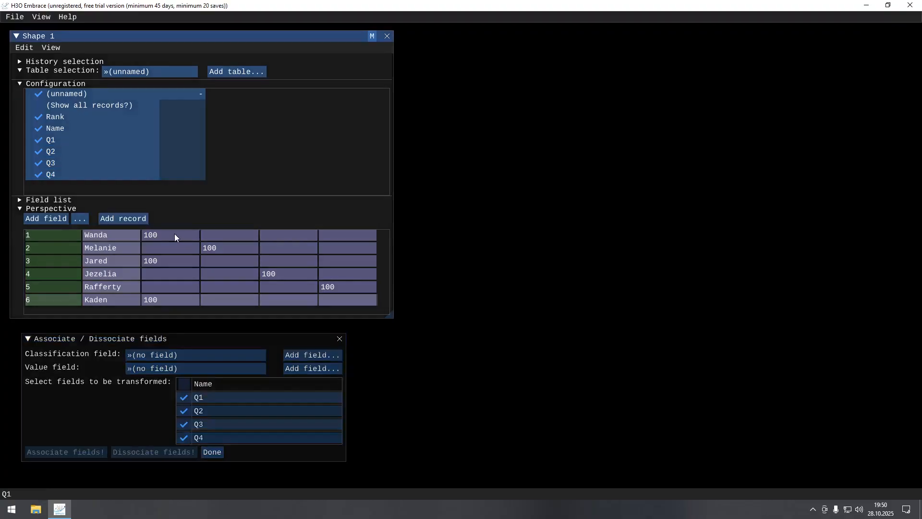
click(250, 235)
text(10)
key(Tab)
text(20)
key(Return)
text(30)
key(Return)
text(40)
key(Return)
text(50)
key(Return)
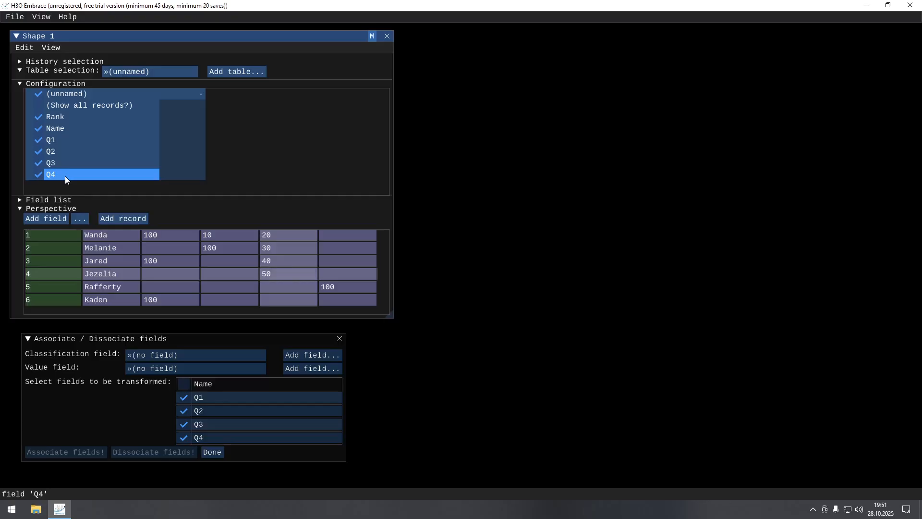
- Open a duplicate of the current table in a separate shape window and place it beside Shape 1
key(ctrl)
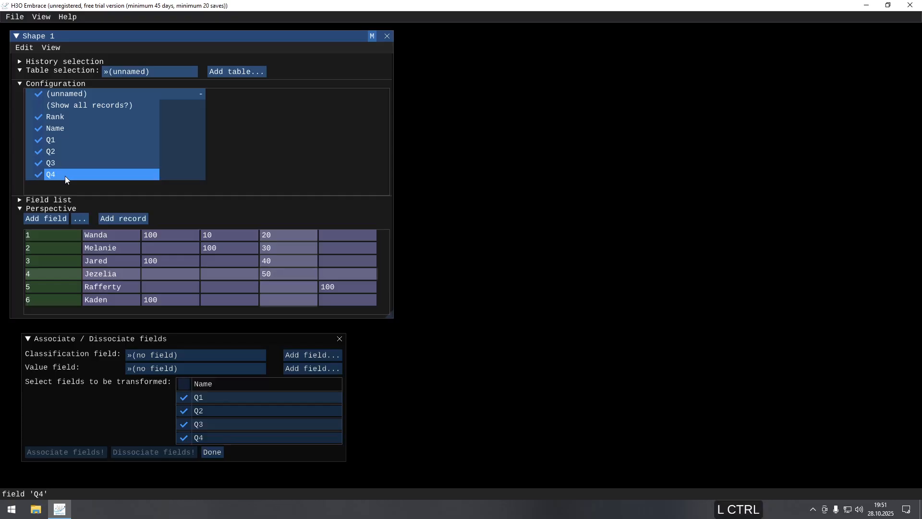
key(ctrl+d)
key(ctrl+o)
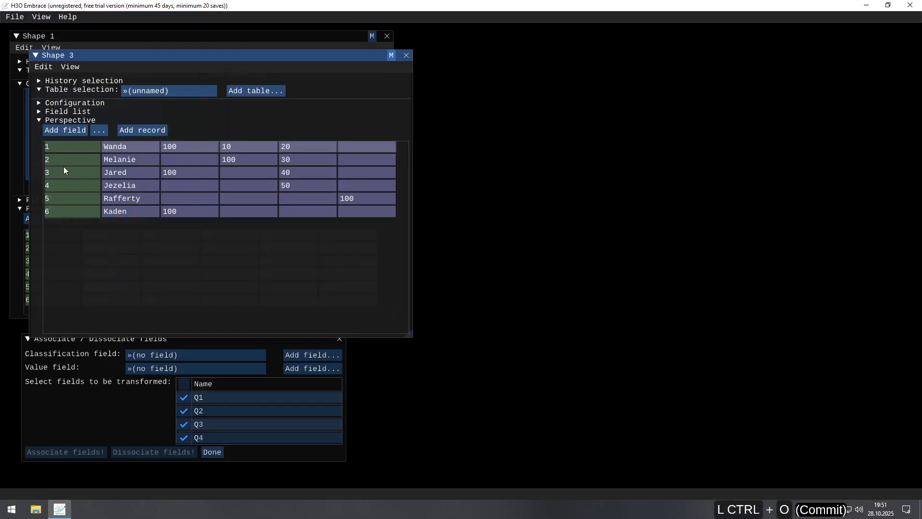
click(192, 55)
drag(192, 55, 615, 40)
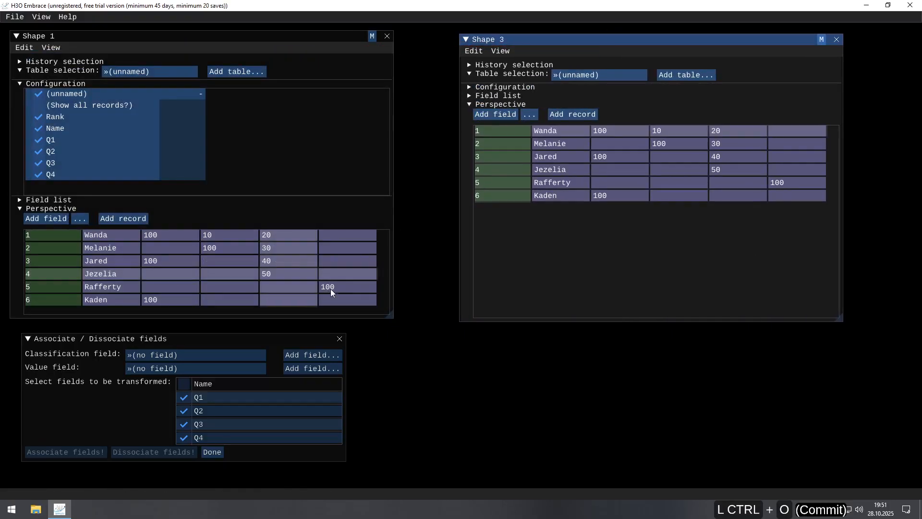
- Add a new classification field Quarter and a new value field Allocation for transforming the Q1 to Q4 fields
click(265, 338)
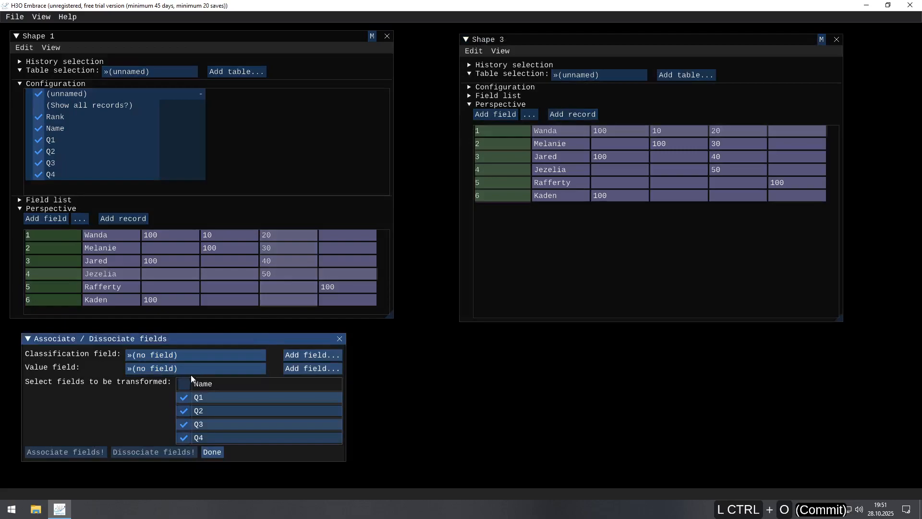
click(299, 355)
text(Quarter)
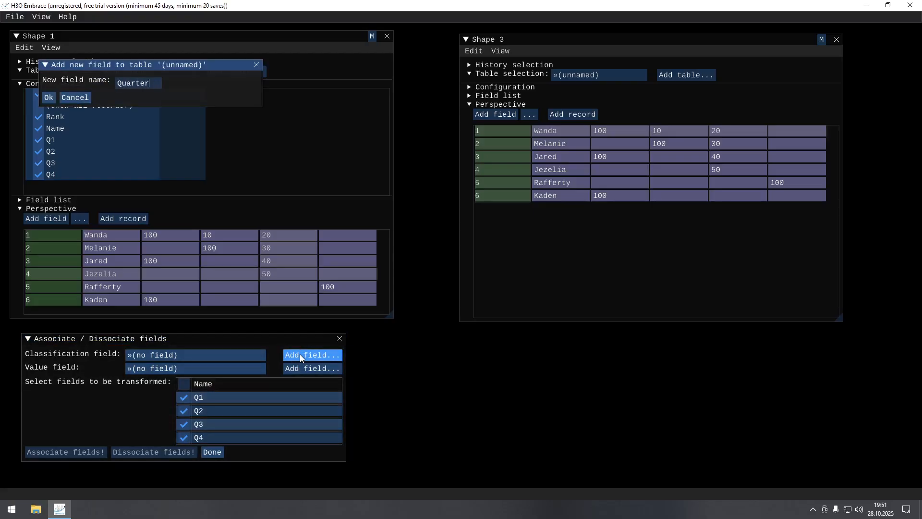
key(Return)
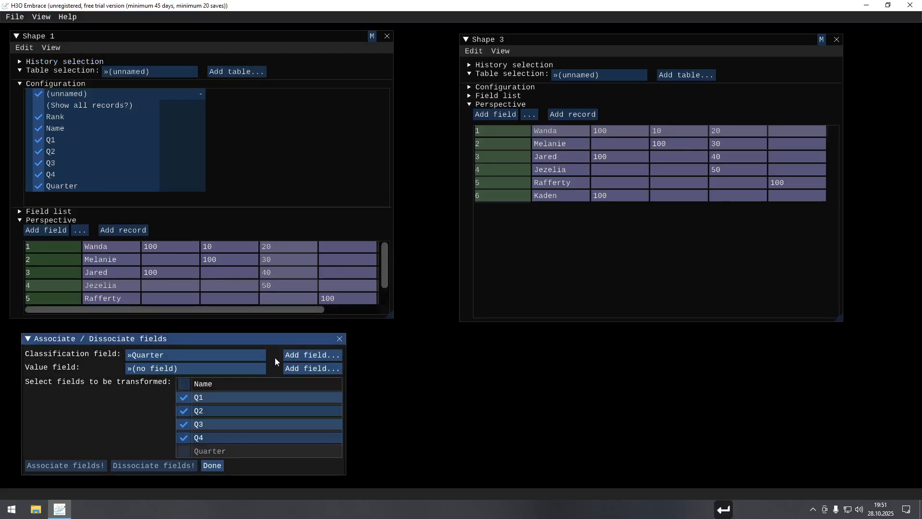
click(294, 368)
text(Allocation)
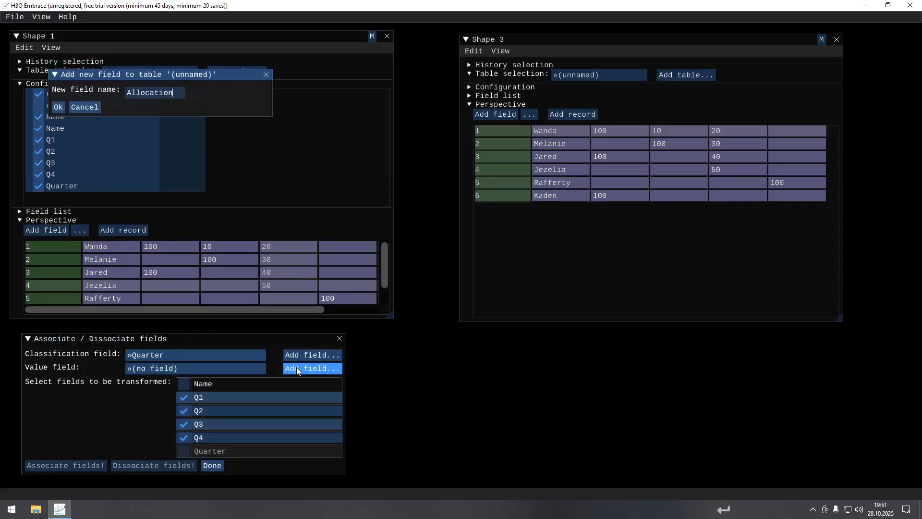
key(Return)
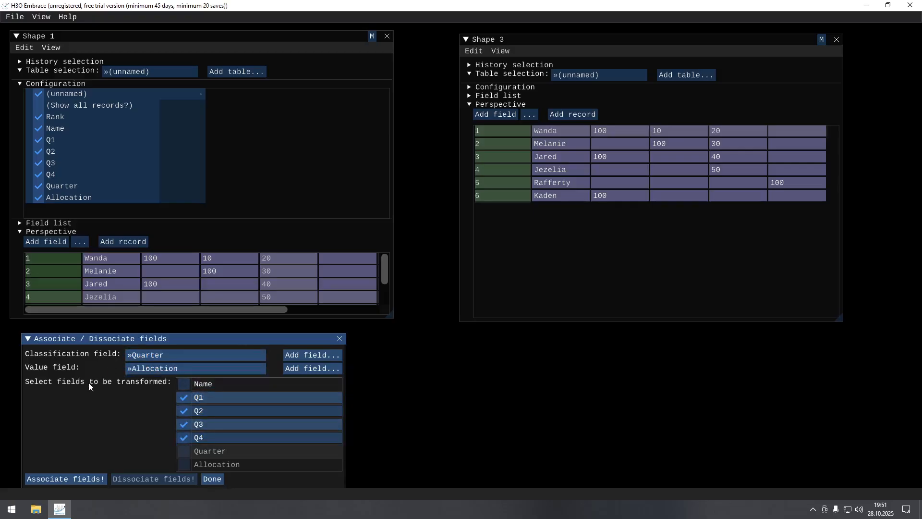
- Associate fields Q1 to Q4 into Quarter and Allocation, and close the Associate / Dissociate fields dialog
click(69, 479)
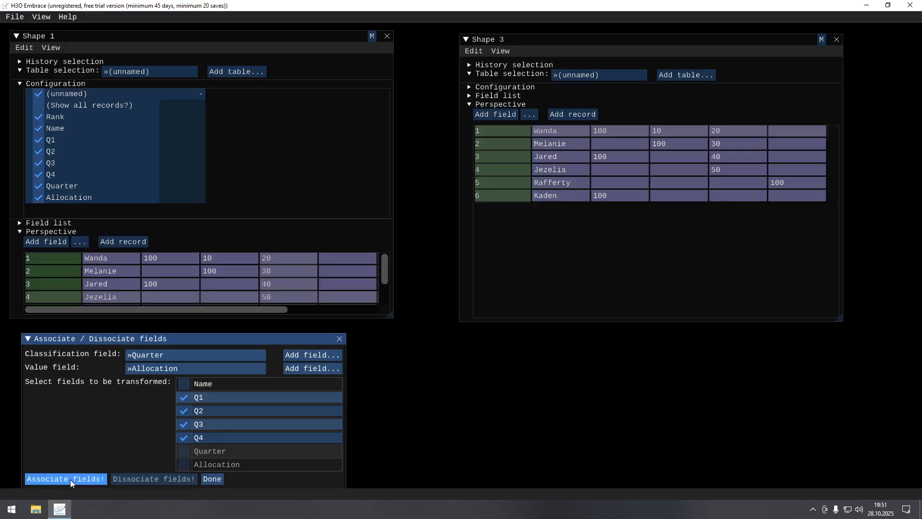
click(70, 479)
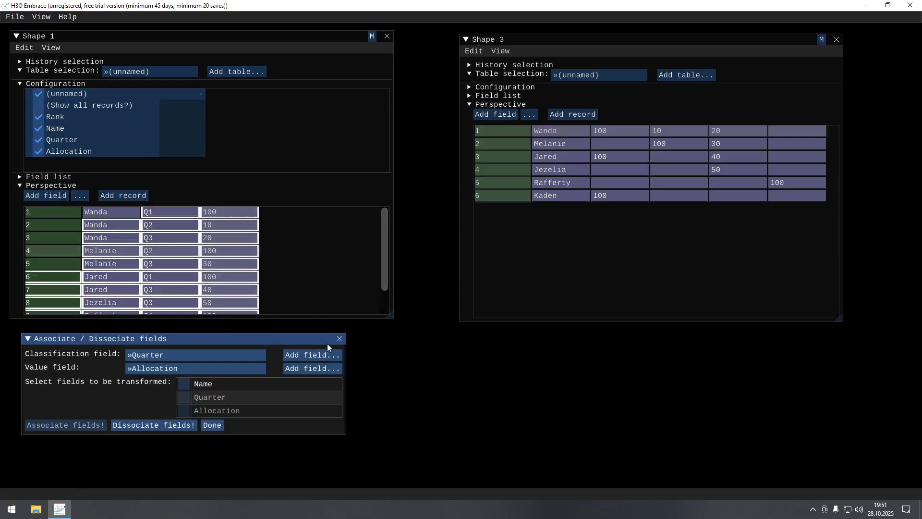
click(340, 339)
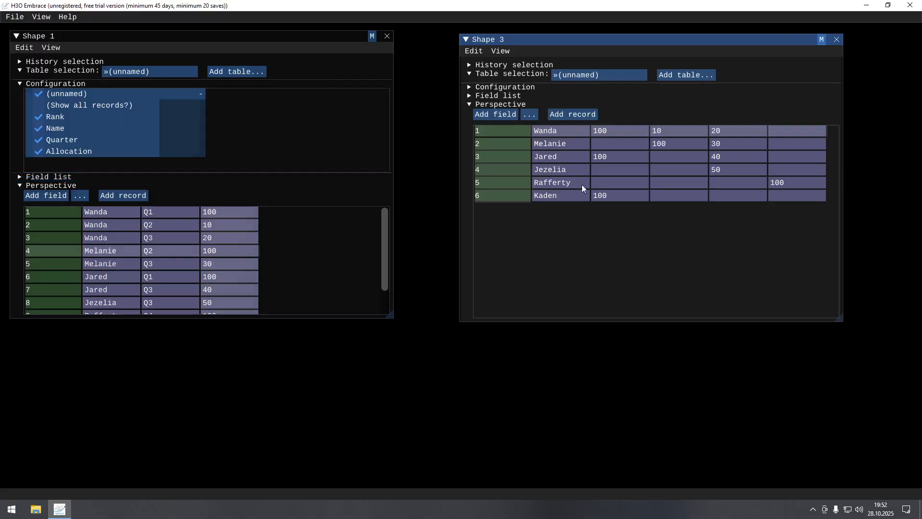
- Rearrange Shape 1's field list with Quarter across the columns, Name in the rows, Allocation as aggregate and Rank unused
click(17, 84)
click(20, 93)
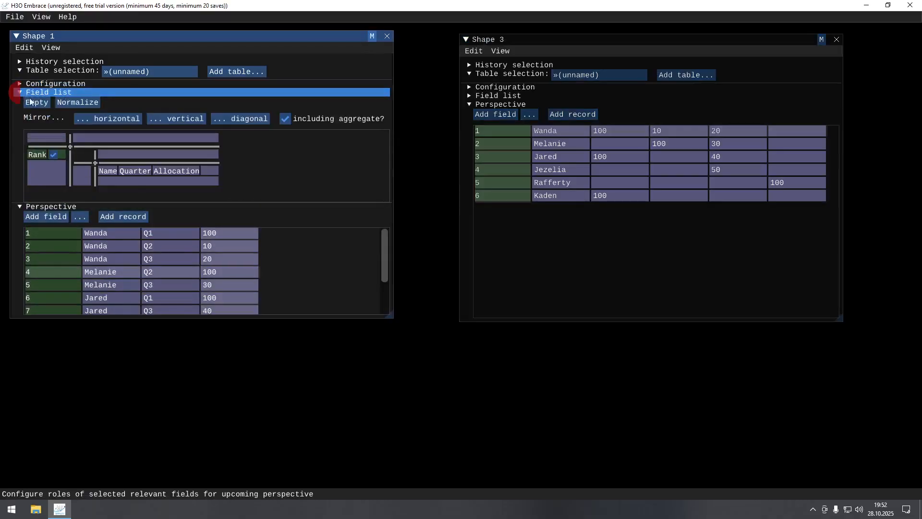
drag(141, 170, 153, 139)
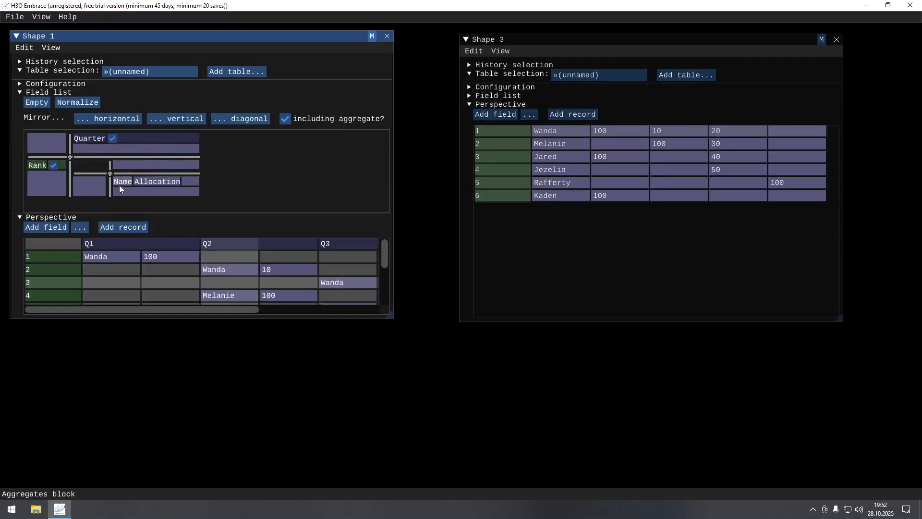
drag(115, 184, 56, 181)
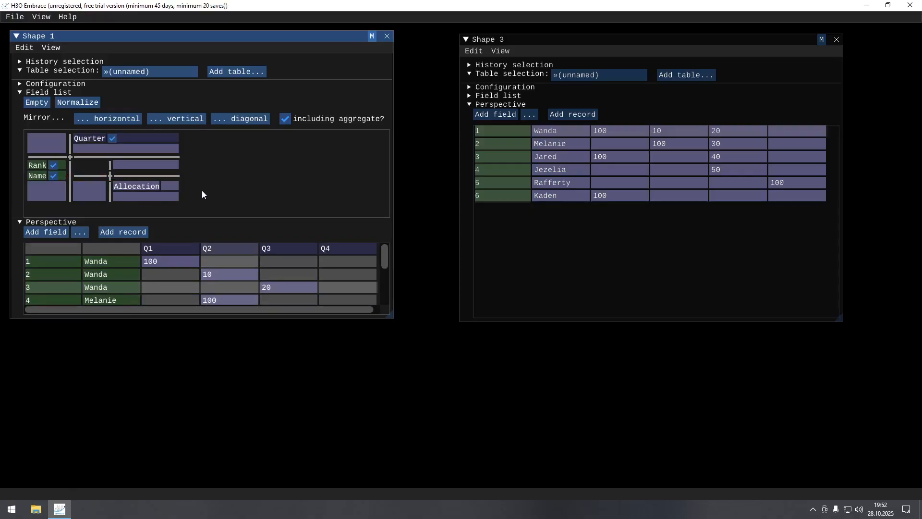
drag(36, 162, 47, 142)
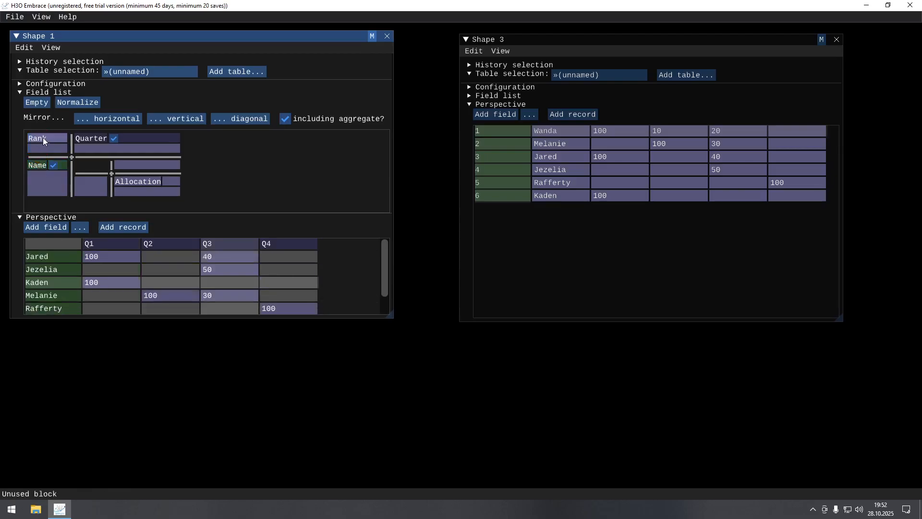
click(22, 91)
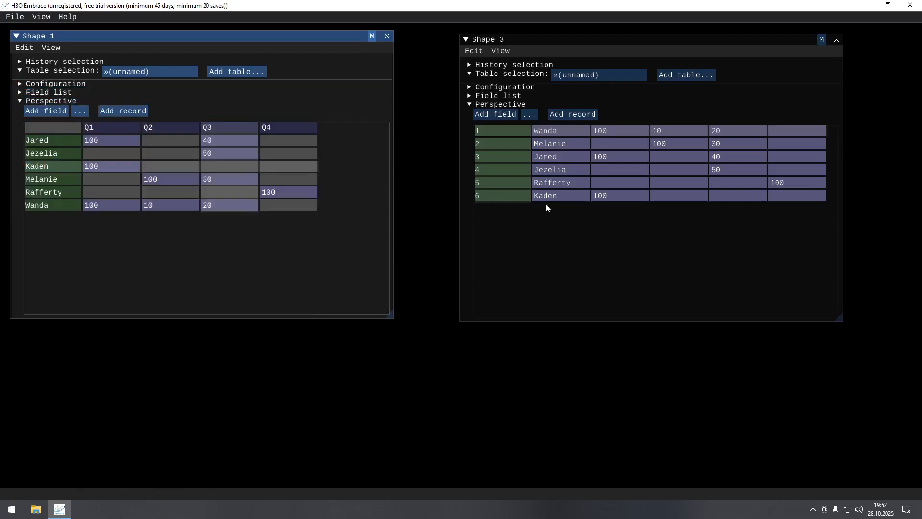
- Rearrange Shape 3's field list with Name in the rows and Rank unused, and enlarge Shape 1 with its field list shown
click(472, 97)
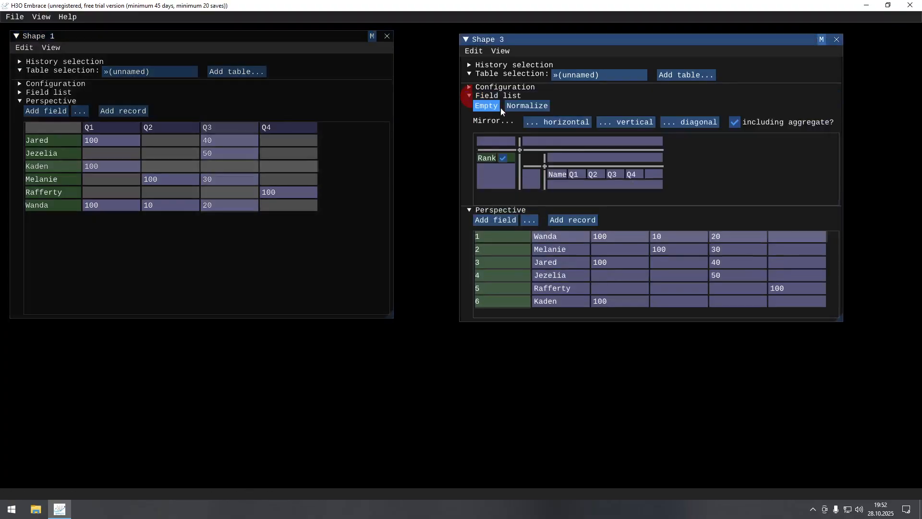
drag(559, 175, 496, 141)
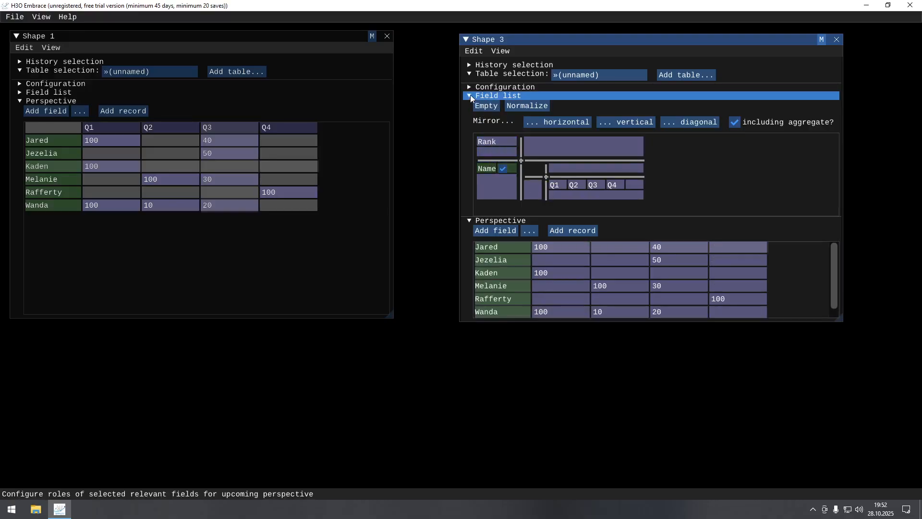
click(22, 93)
drag(392, 317, 404, 399)
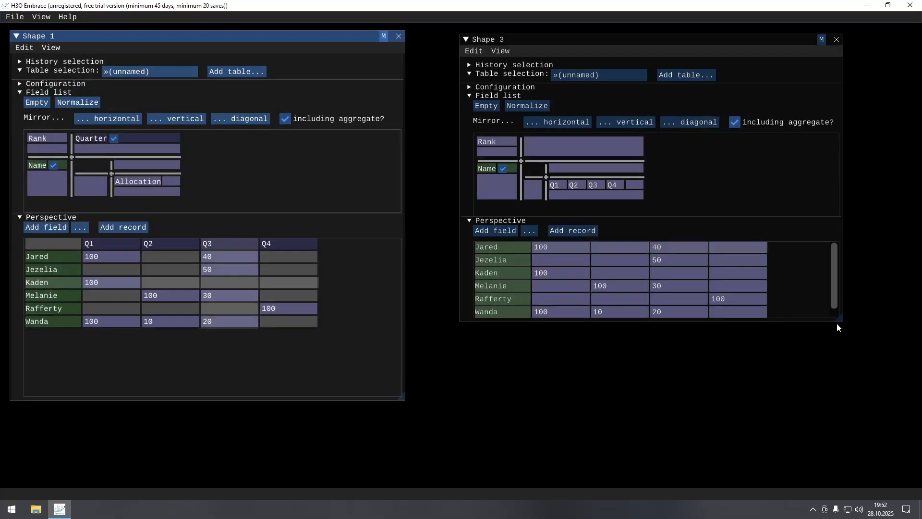
- Enlarge Shape 3 to fit all its rows, and compare the empty quarter cells of Shape 1's pivot with those in Shape 3
drag(840, 319, 855, 392)
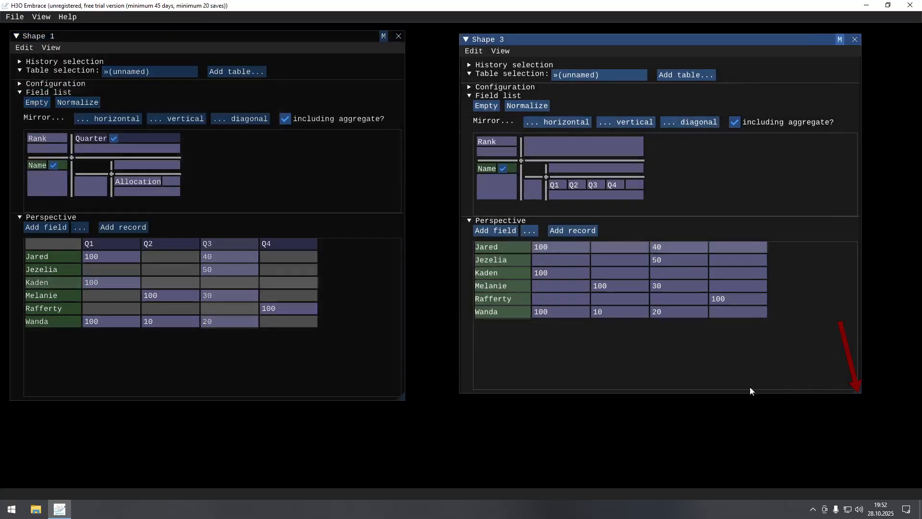
click(159, 267)
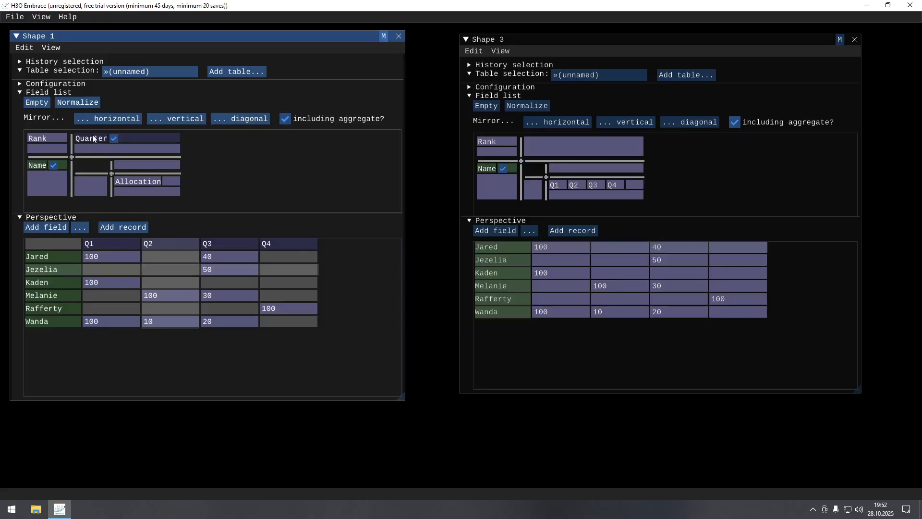
click(551, 247)
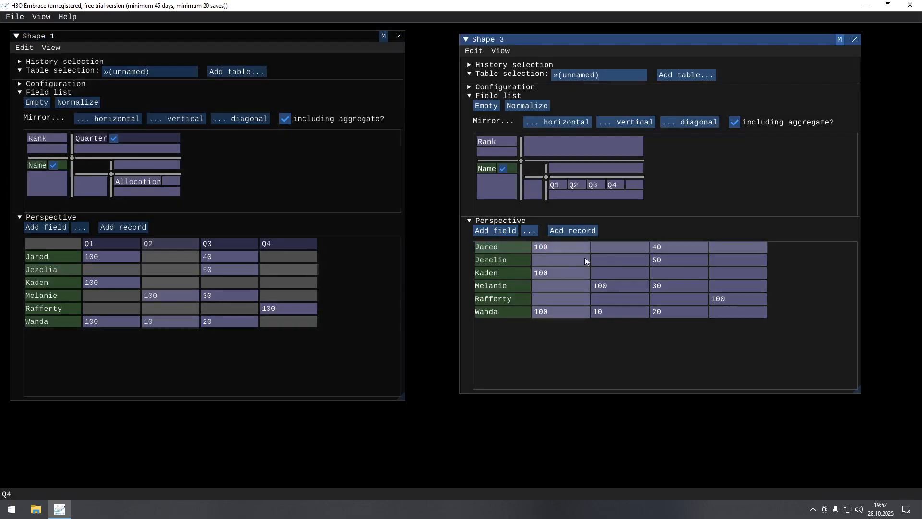
click(189, 254)
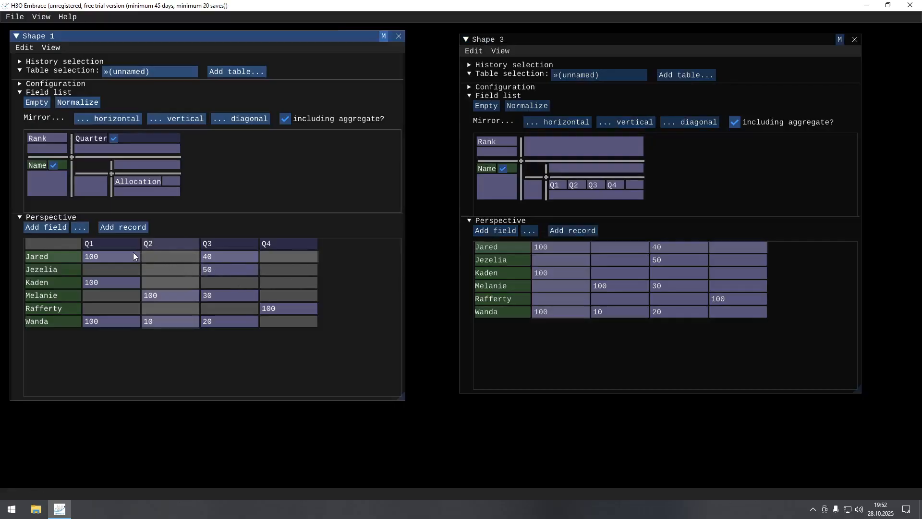
click(223, 253)
click(294, 257)
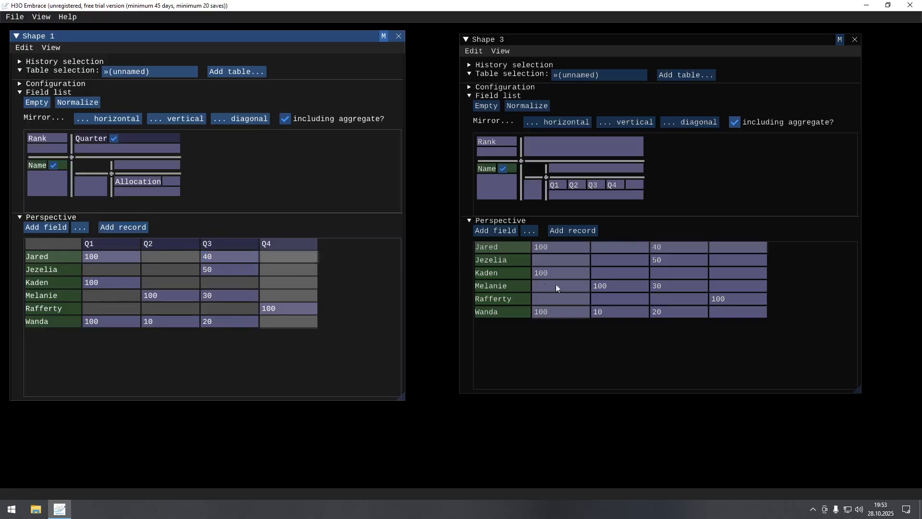
- Enter an allocation of 10 in the empty Q2 cell of the second person's row in Shape 1
click(162, 266)
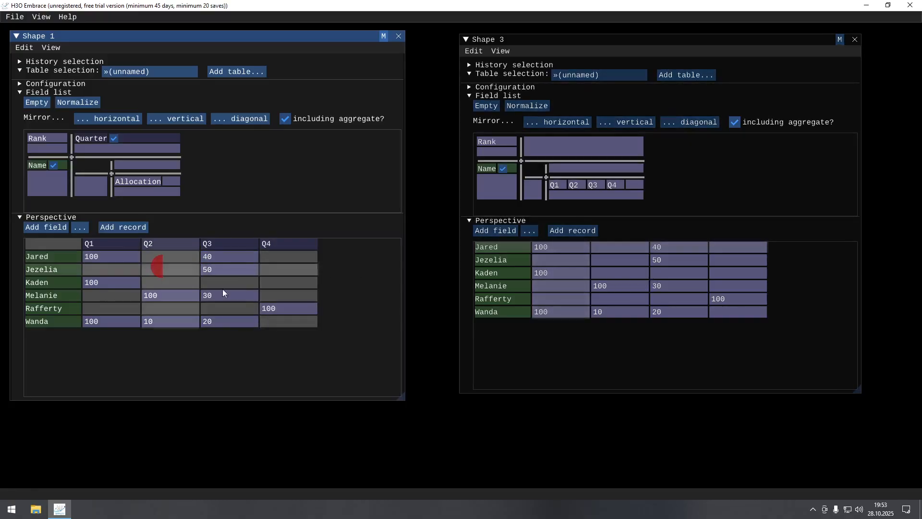
text(10)
key(Return)
key(BackSpace)
text(10)
key(Return)
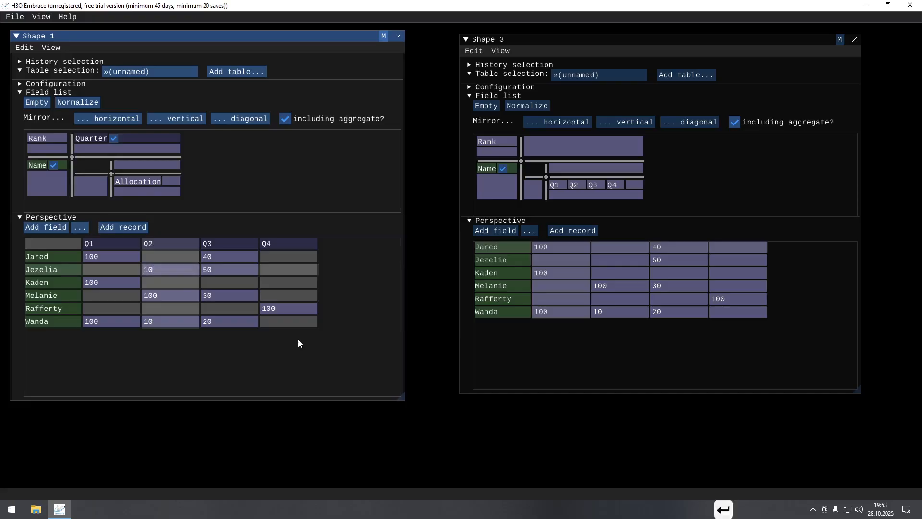
click(284, 285)
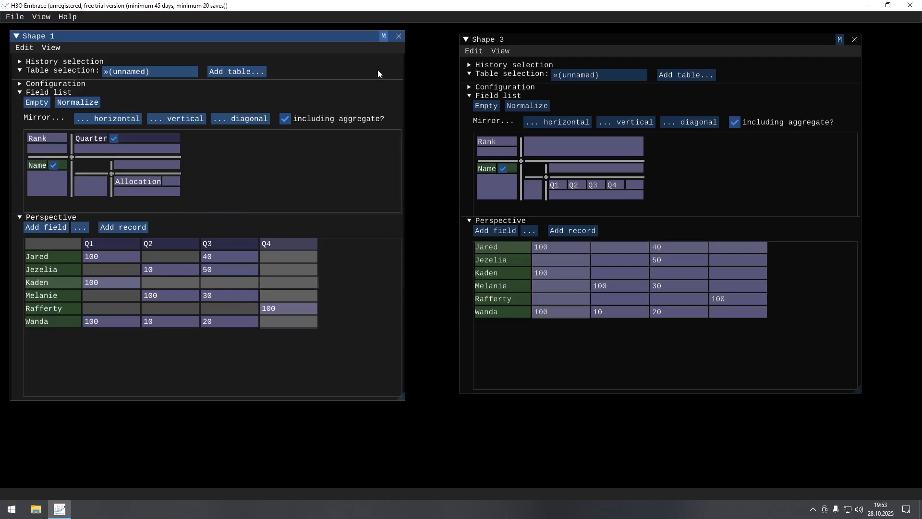
- Expand the history selection in Shape 3 and in Shape 1 to show each shape's branch and generation
click(546, 43)
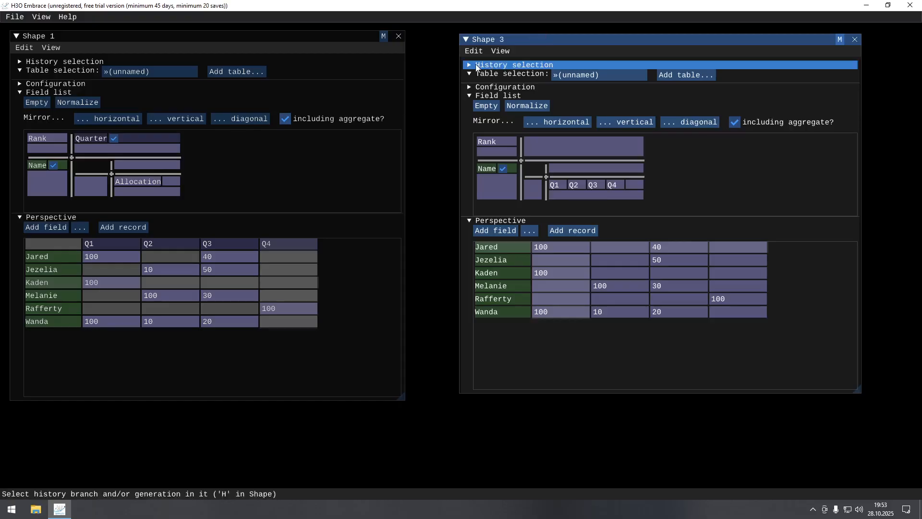
click(458, 66)
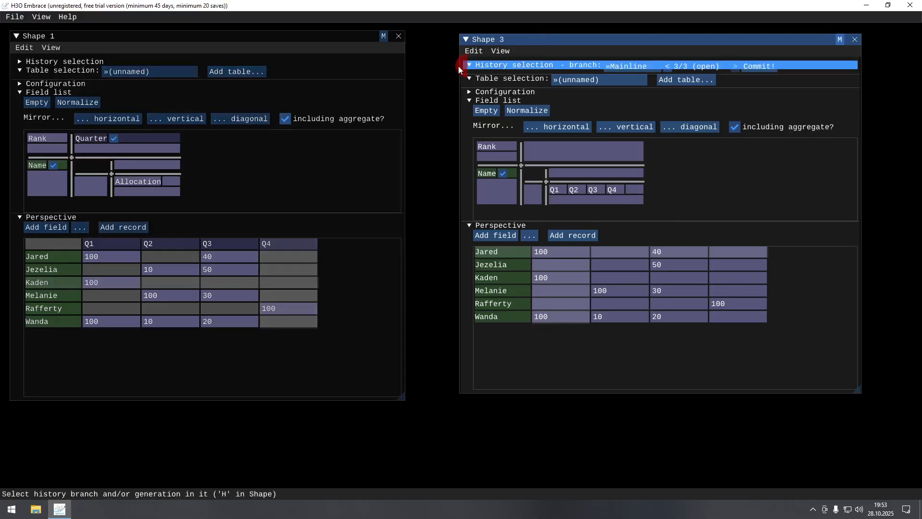
click(22, 63)
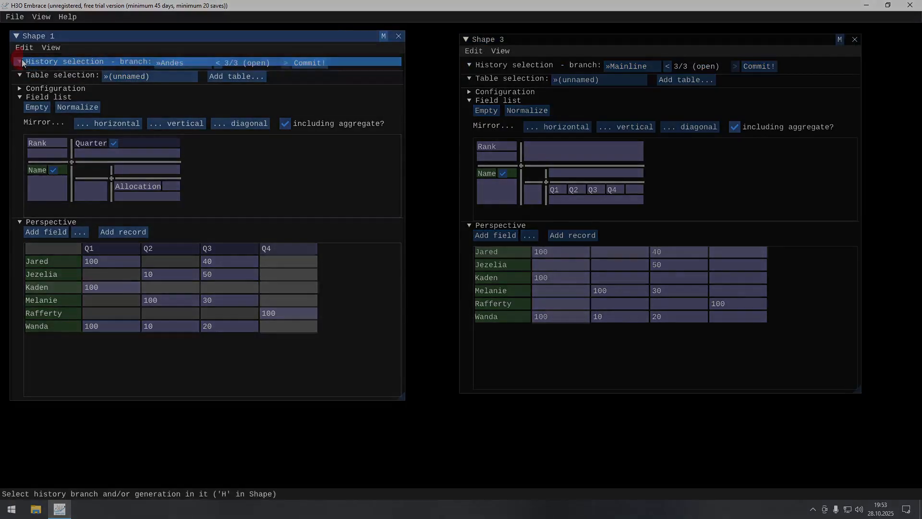